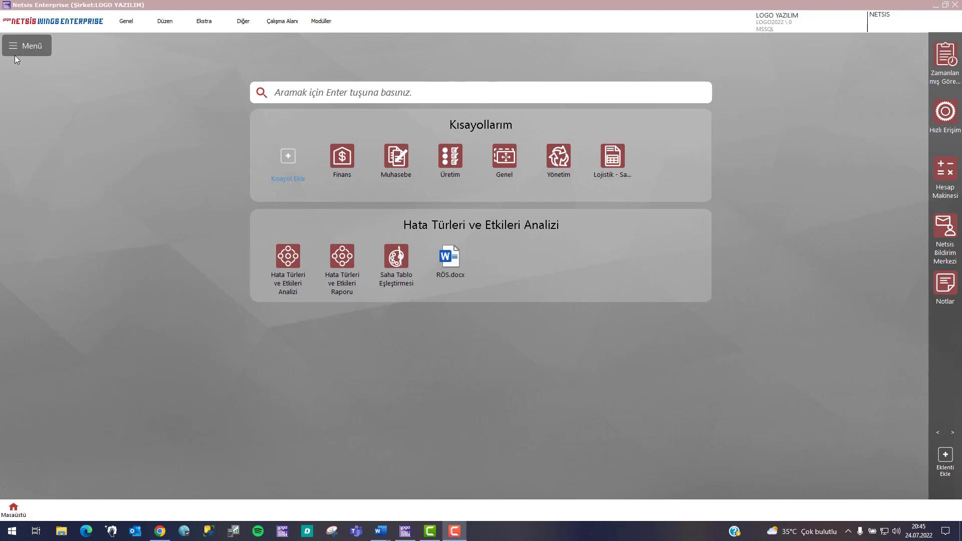
Open Hata Türleri ve Etkileri Analizi, load analysis FMEA_001, and widen the Durum column of the analysis list.
click(15, 51)
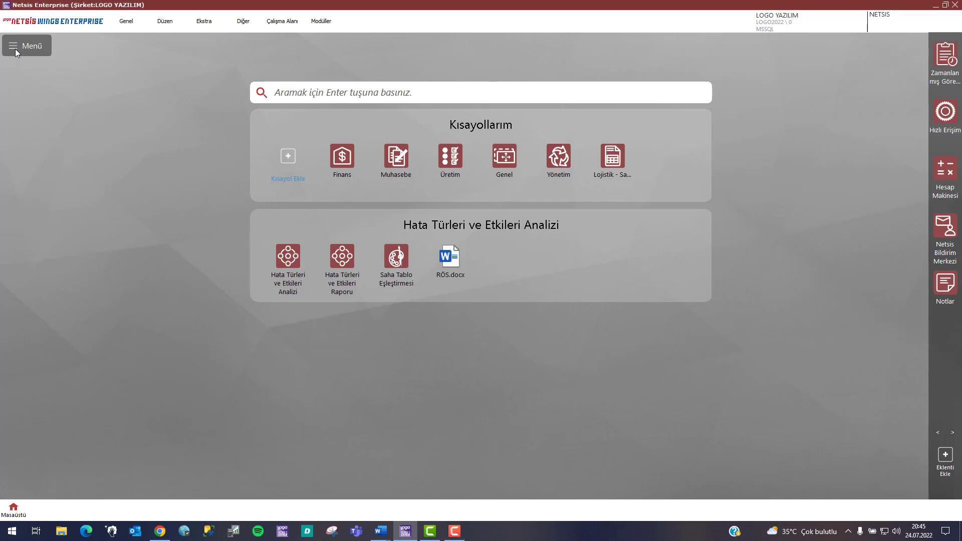
click(15, 49)
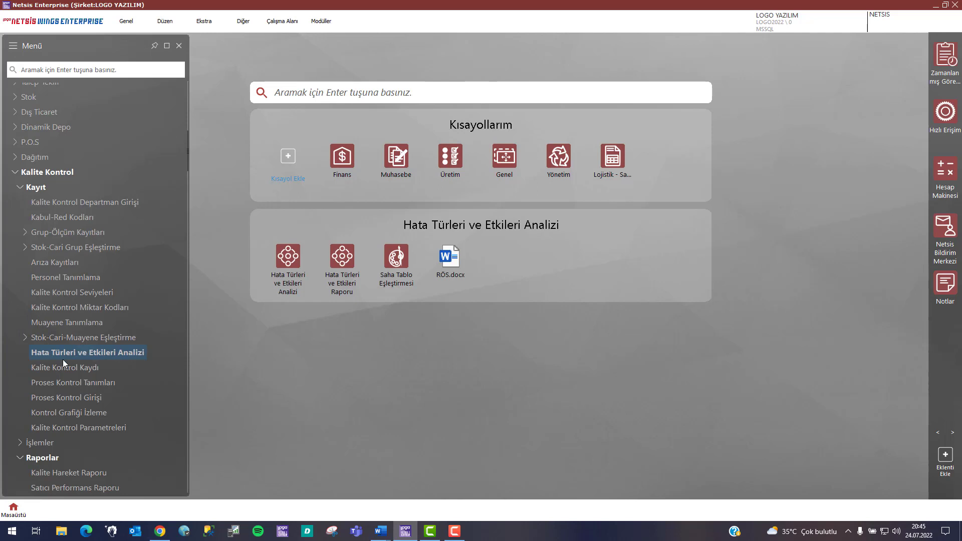
click(288, 289)
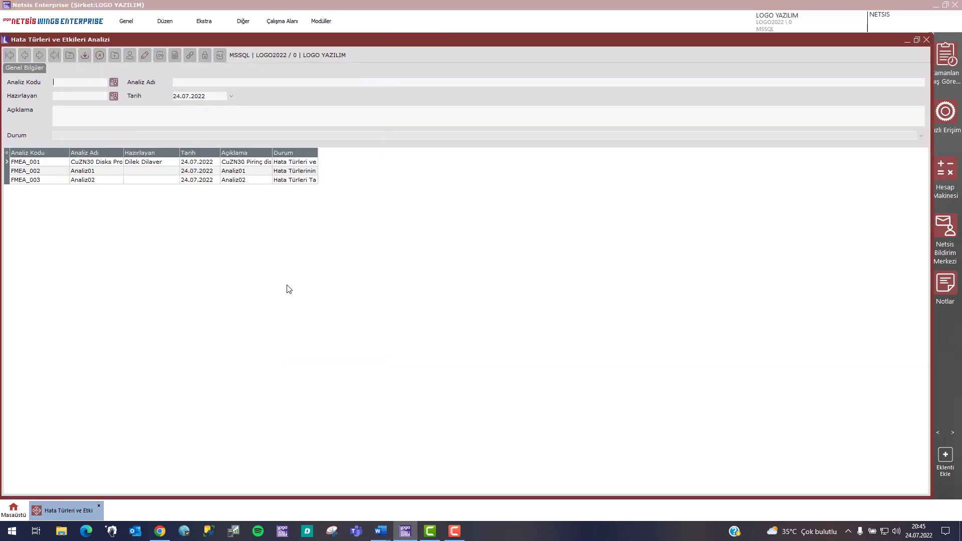
double_click(112, 167)
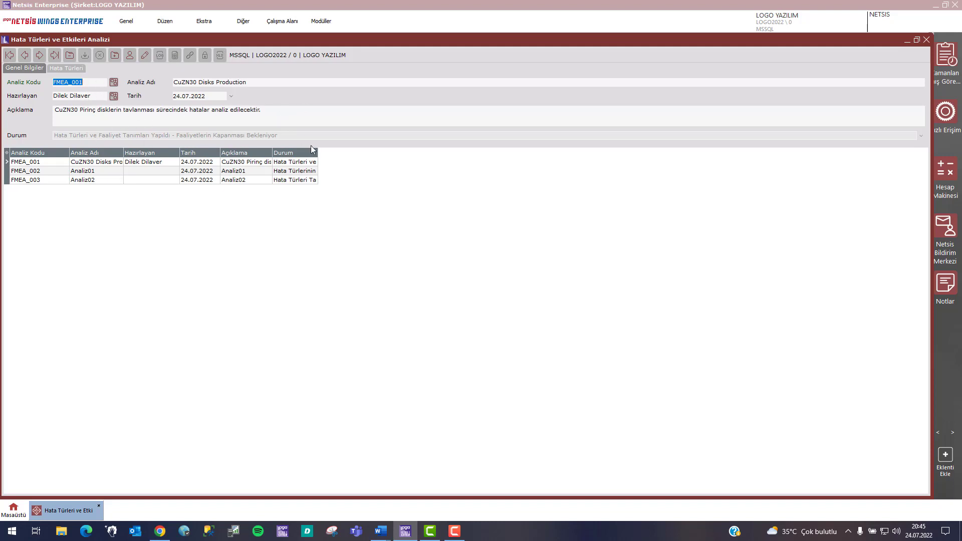
drag(318, 153, 680, 160)
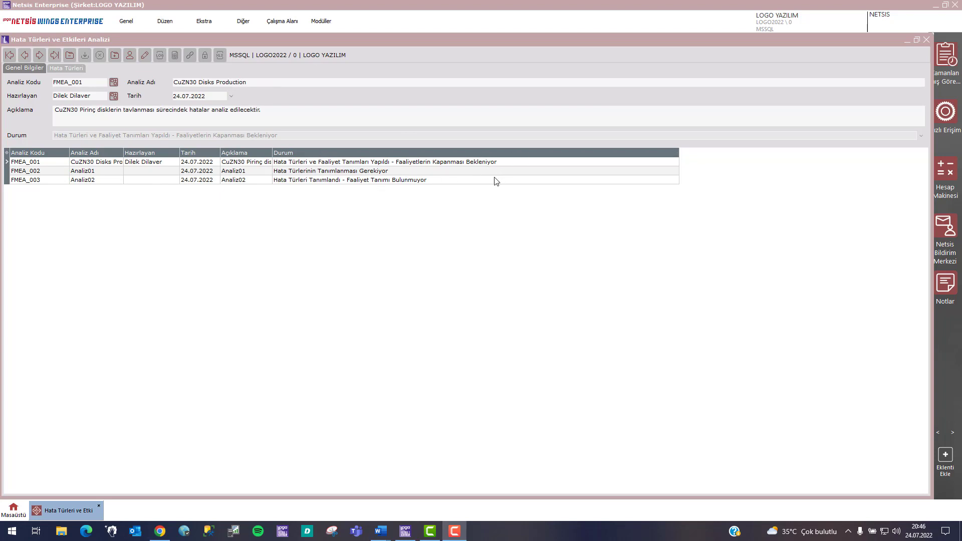
View the document attachment window (Belge Ekle) for analysis FMEA_001 and close it without adding a file.
right_click(430, 92)
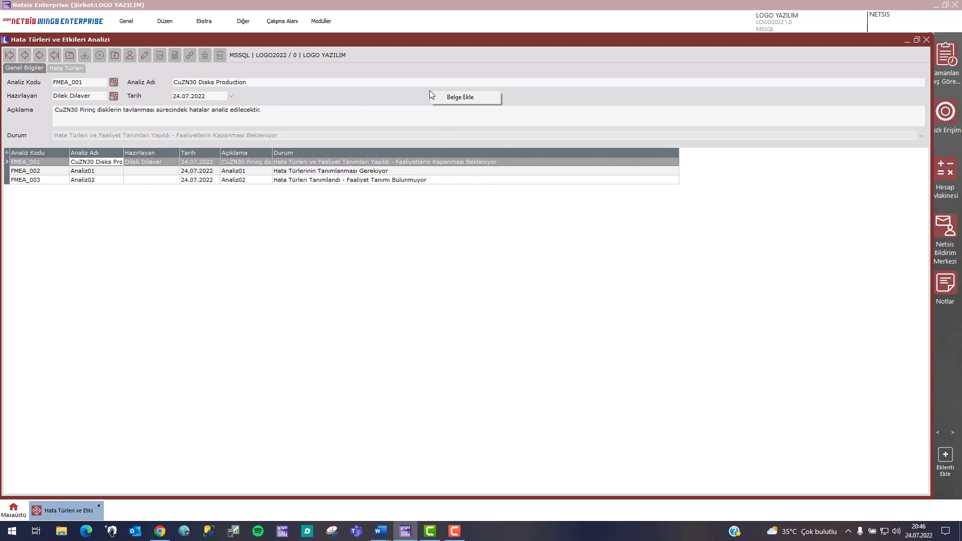
click(491, 98)
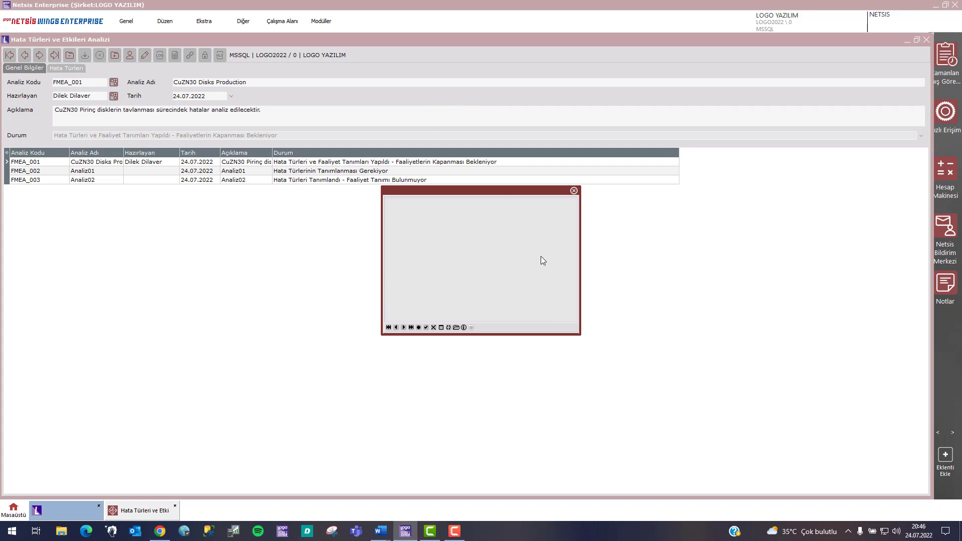
click(574, 191)
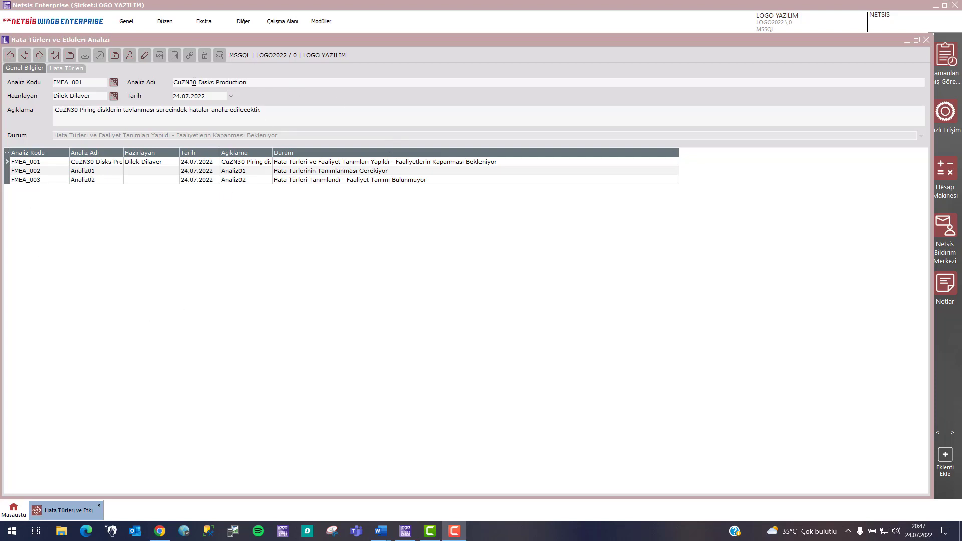
Load failure type H0002 of the analysis and consult the Etkinin Şiddeti guide without changing the rating.
click(67, 66)
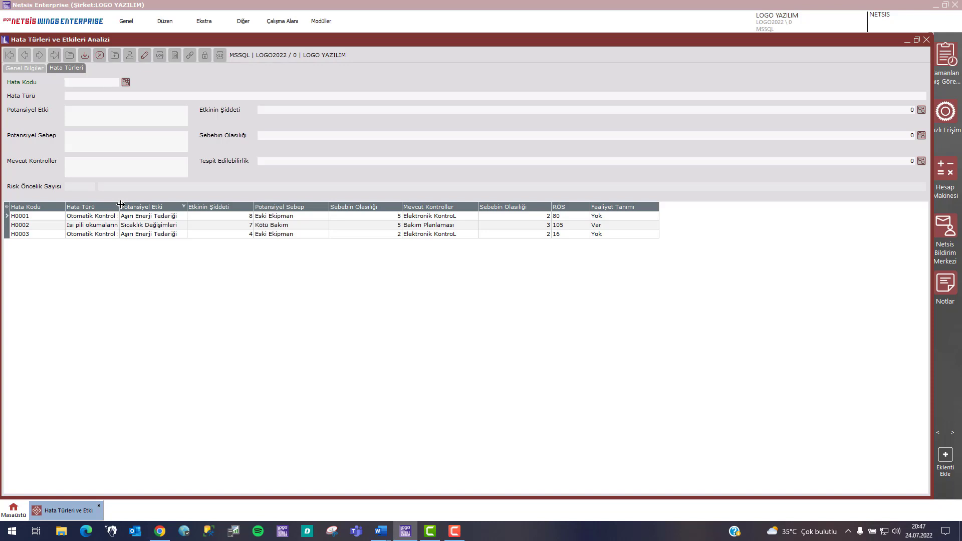
double_click(107, 230)
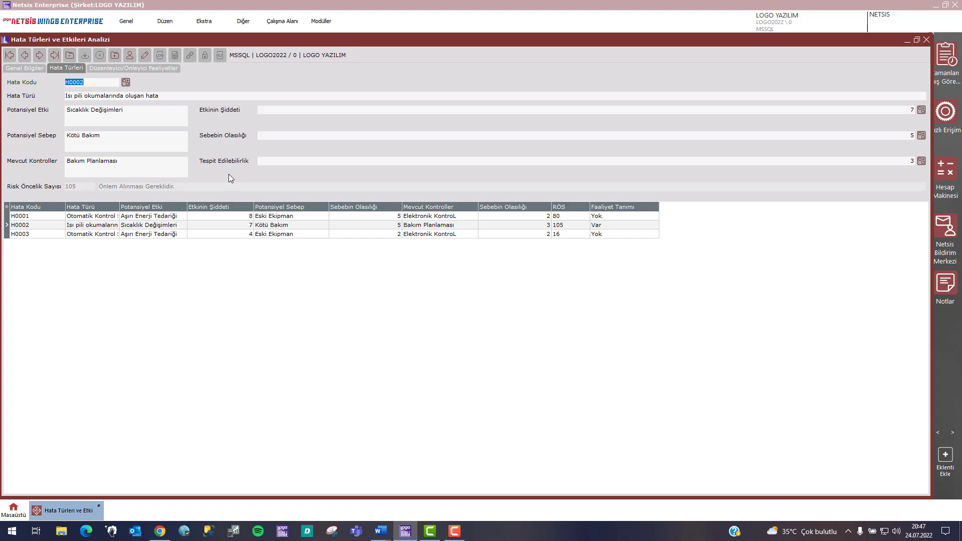
click(922, 110)
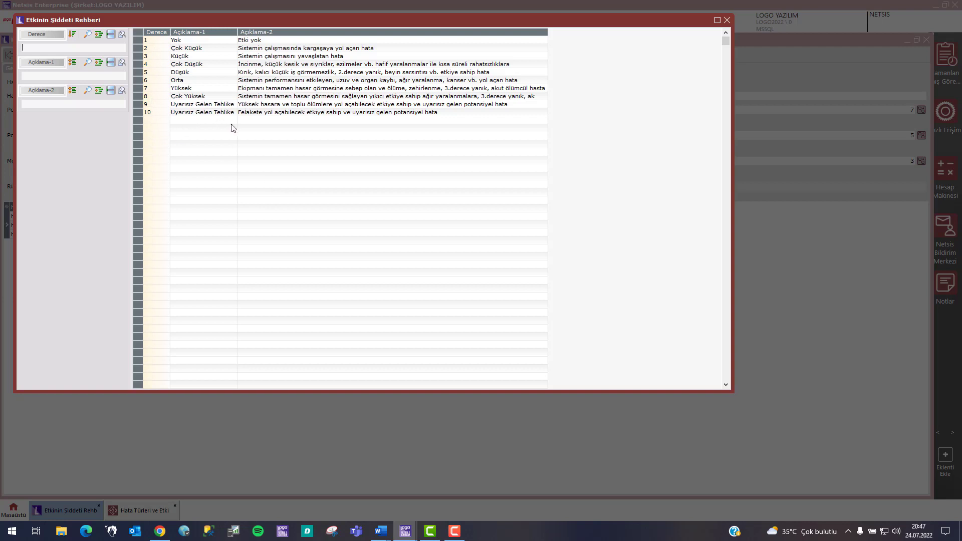
click(727, 21)
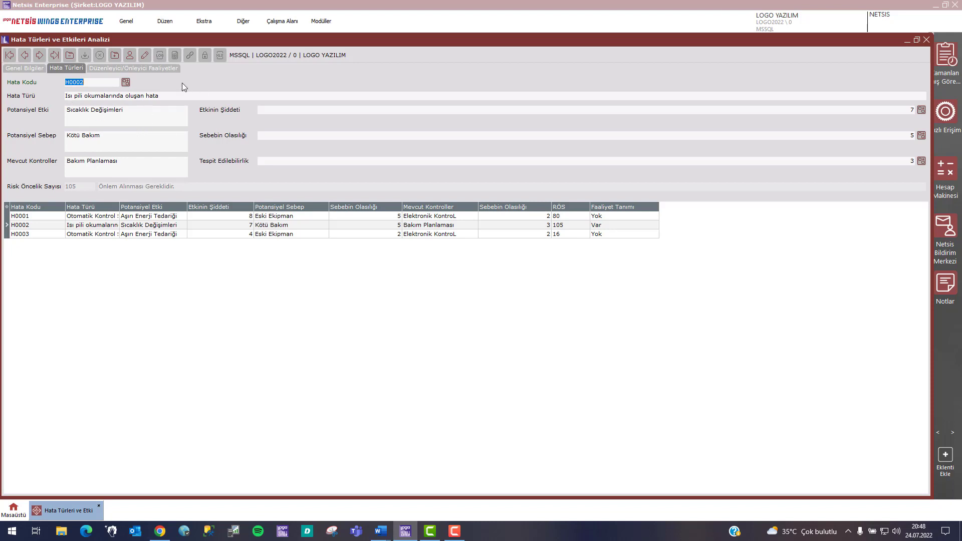
click(922, 110)
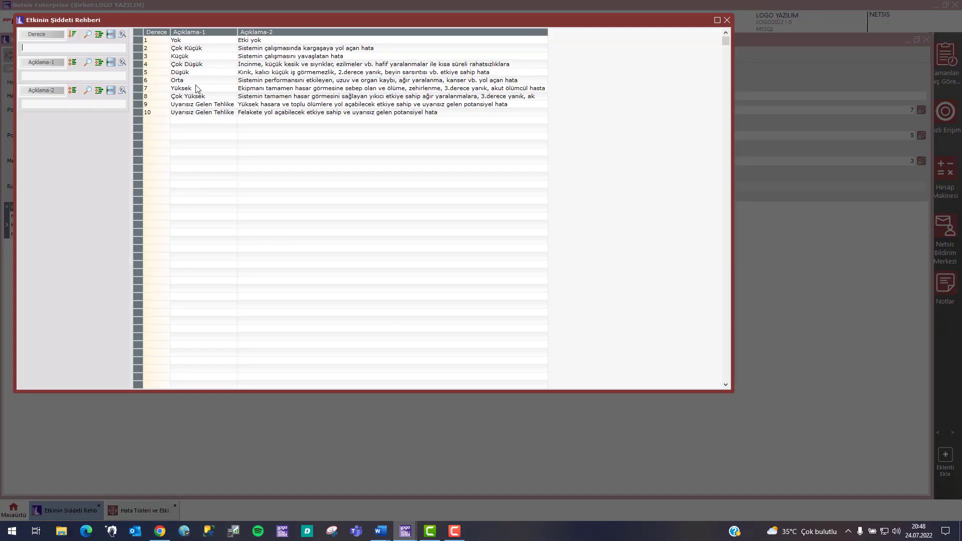
click(727, 20)
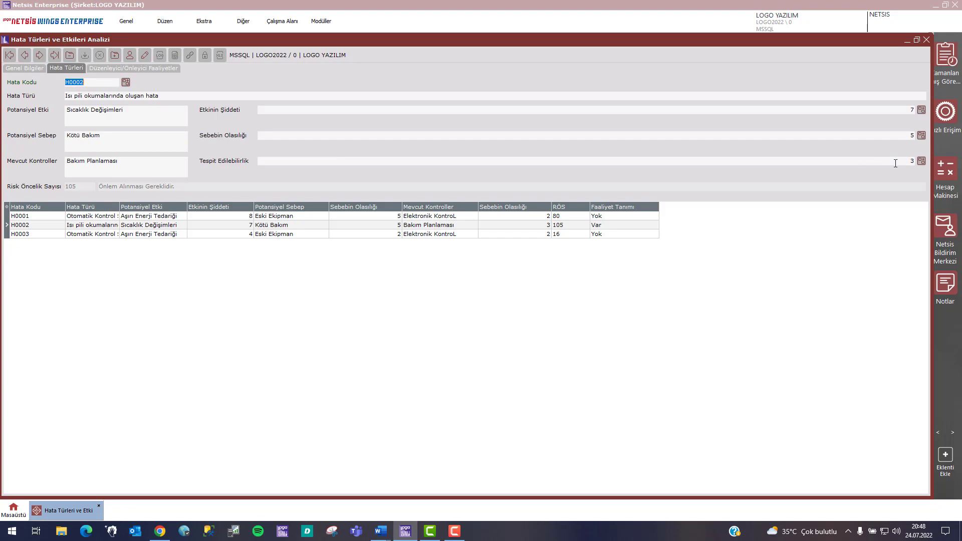
Restore the analysis window to a smaller size and move it aside to uncover the RÖS.docx shortcut.
click(917, 40)
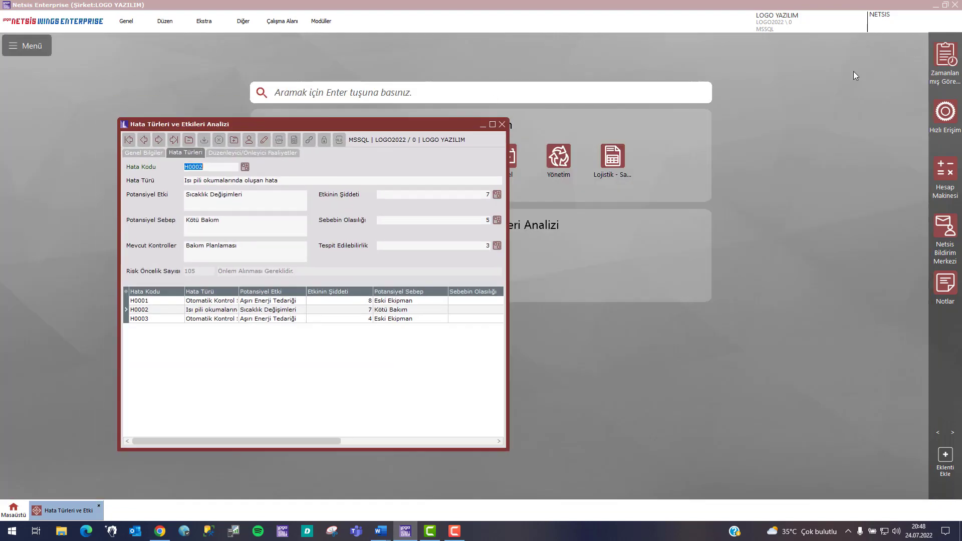
double_click(356, 125)
double_click(374, 40)
drag(252, 121, 153, 69)
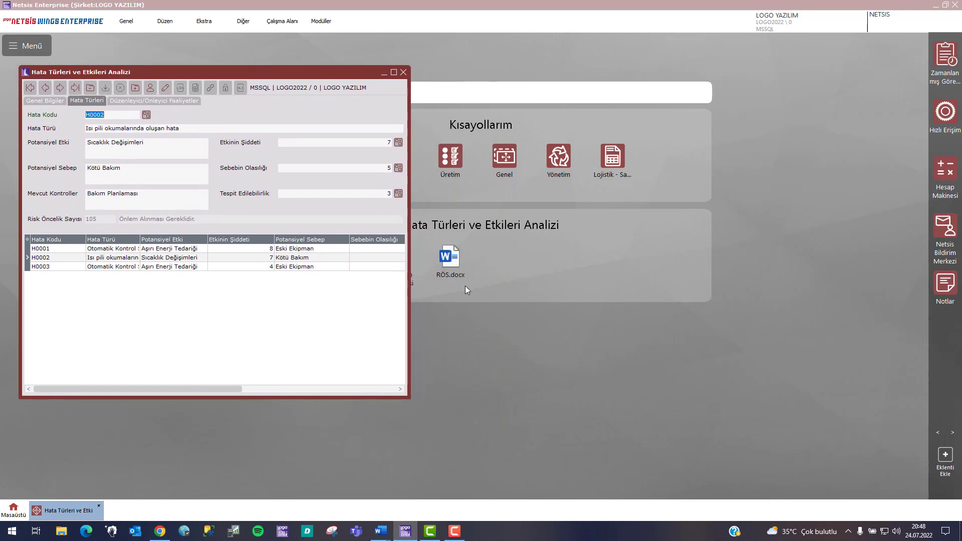
Open RÖS.docx in Word, and shrink and place its window beside the analysis window.
click(448, 264)
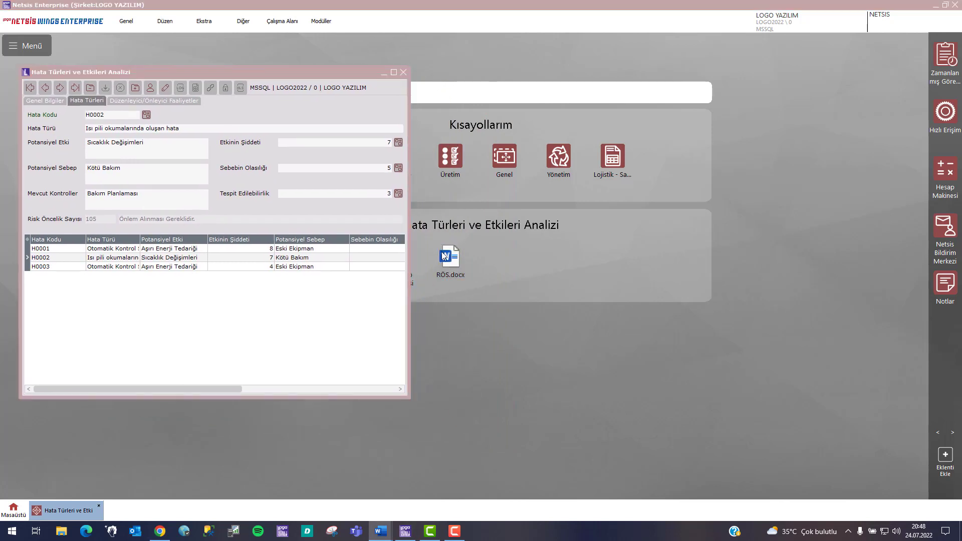
mouse_move(398, 526)
click(426, 493)
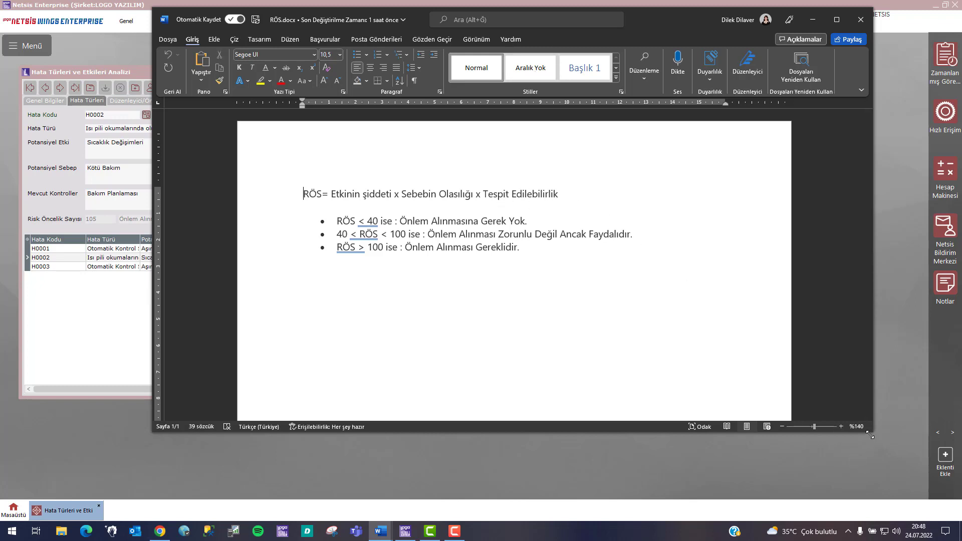
drag(870, 435, 683, 329)
drag(469, 22, 723, 70)
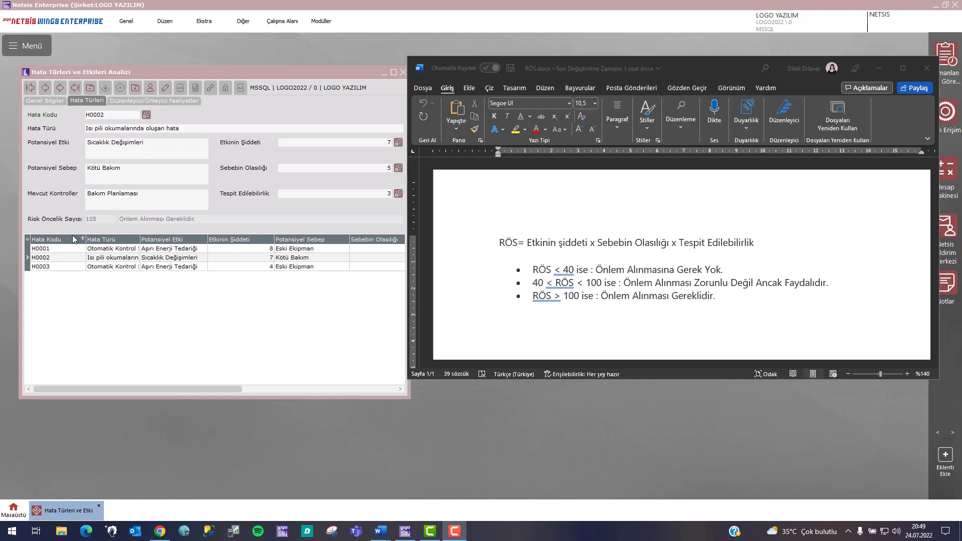
Show failure H0002's Düzenleyici/Önleyici Faaliyetler in a wider analysis window and review activities F0001 and F0002.
click(158, 102)
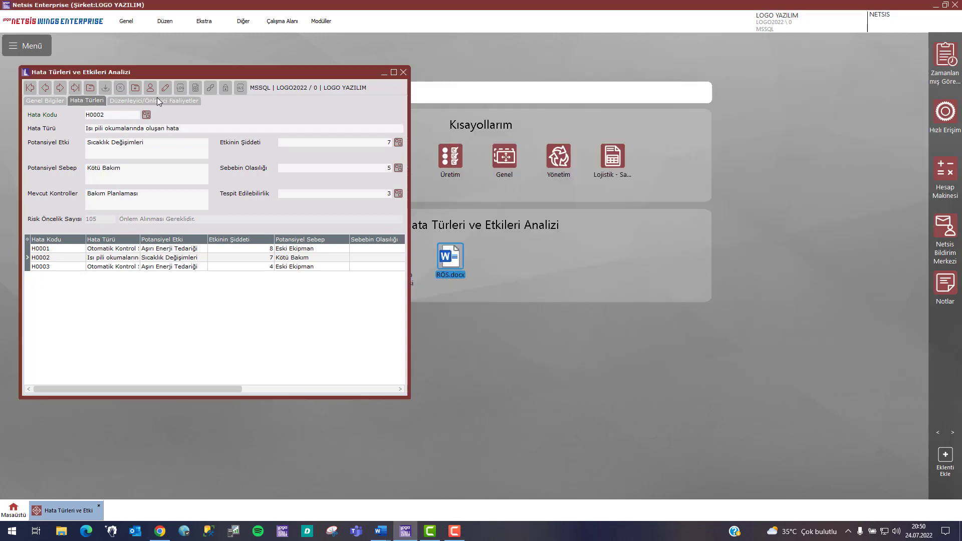
click(165, 102)
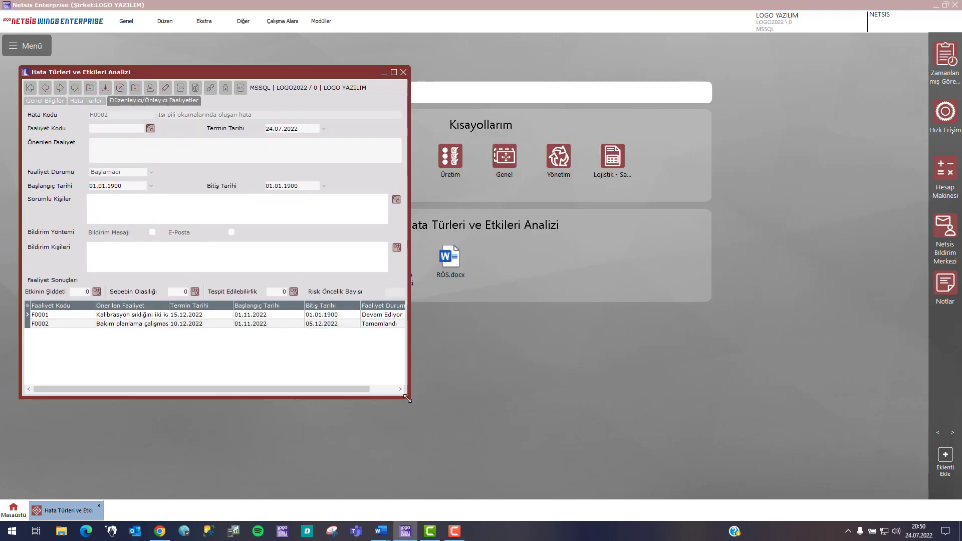
drag(416, 394, 538, 389)
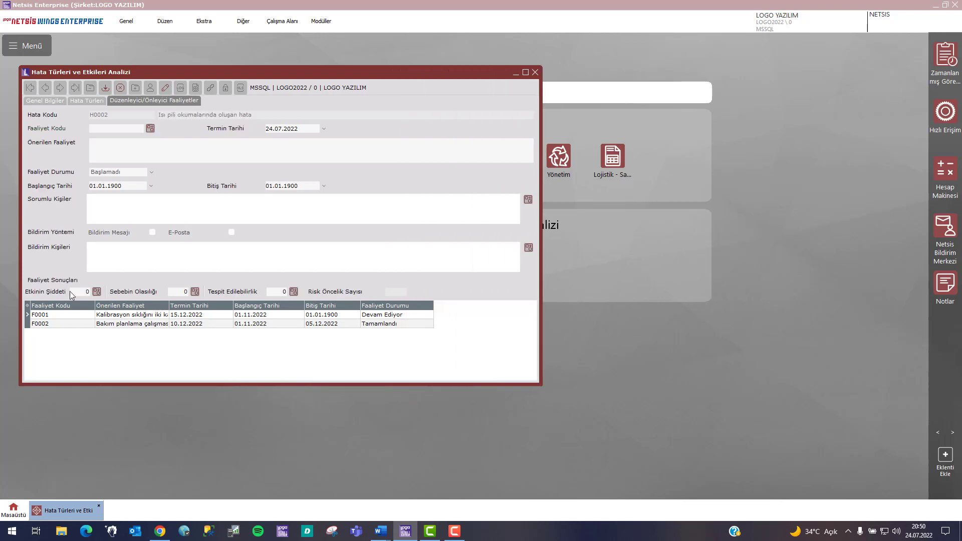
double_click(118, 316)
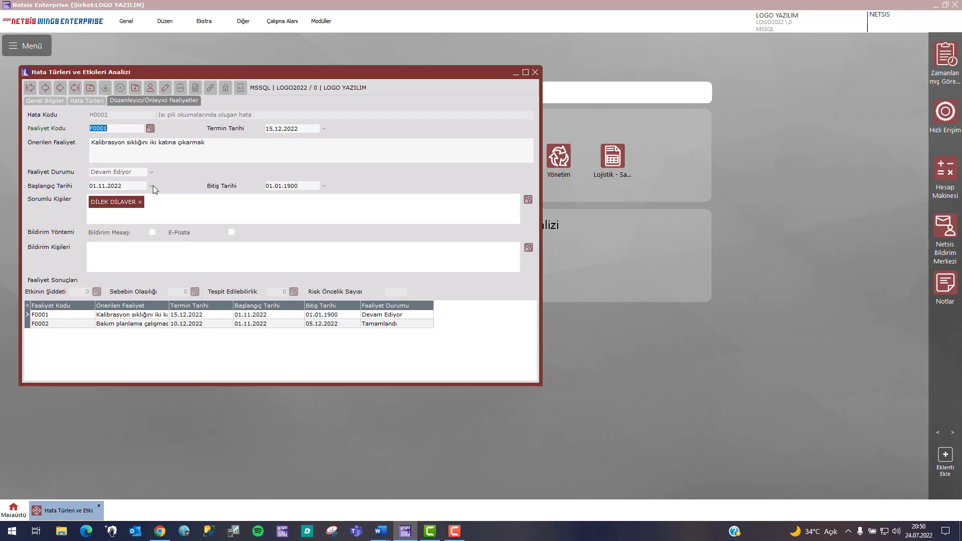
click(156, 324)
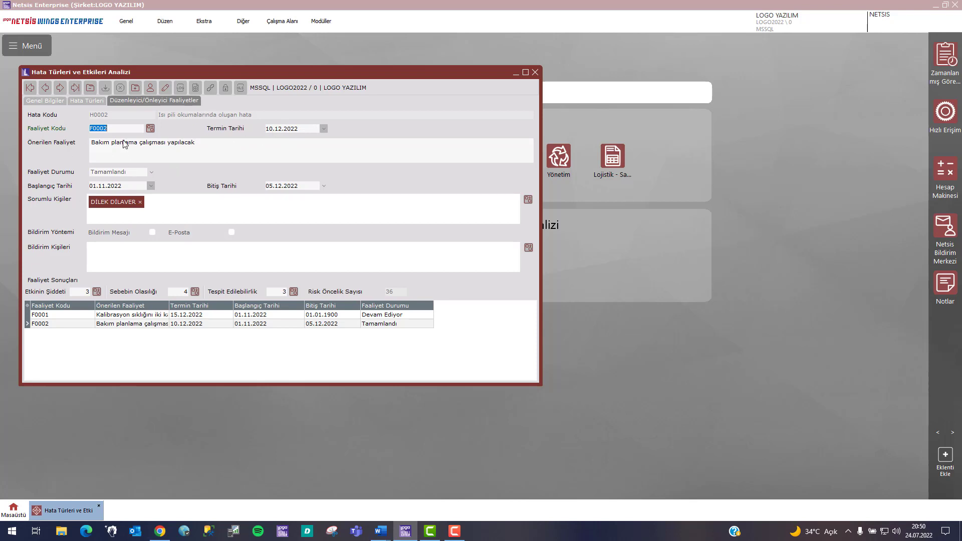
Try the Faaliyet Durumu option Devam Ediyor for activity F0002 and set it back to Tamamlandı.
click(152, 172)
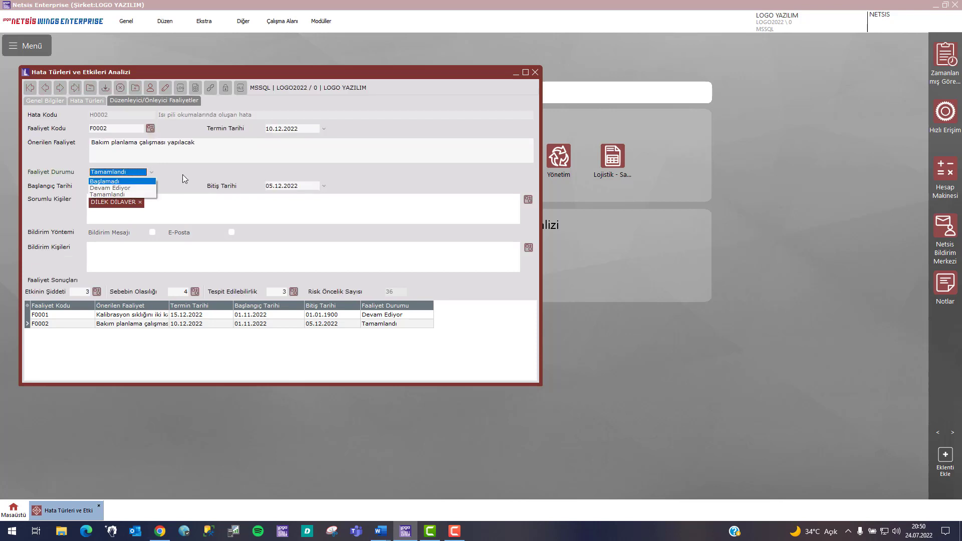
click(195, 179)
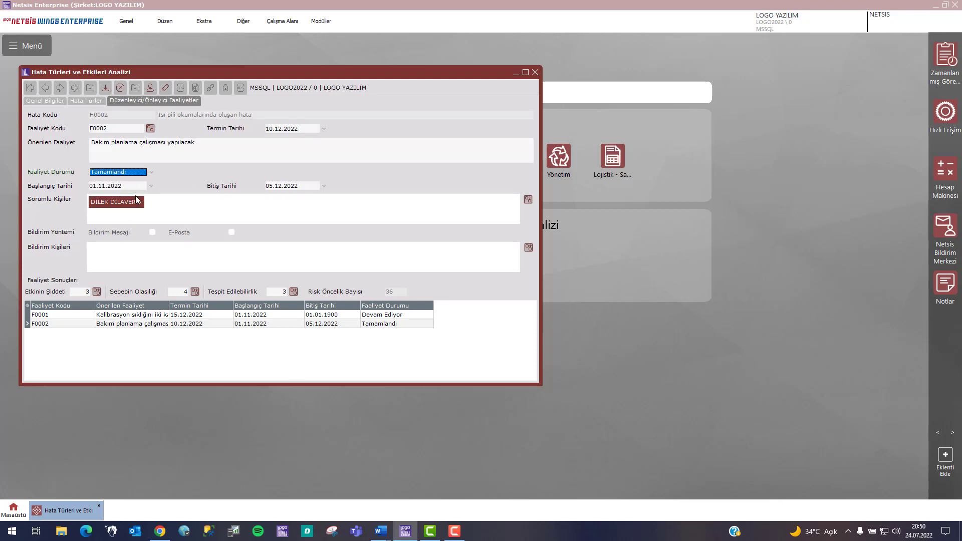
click(153, 172)
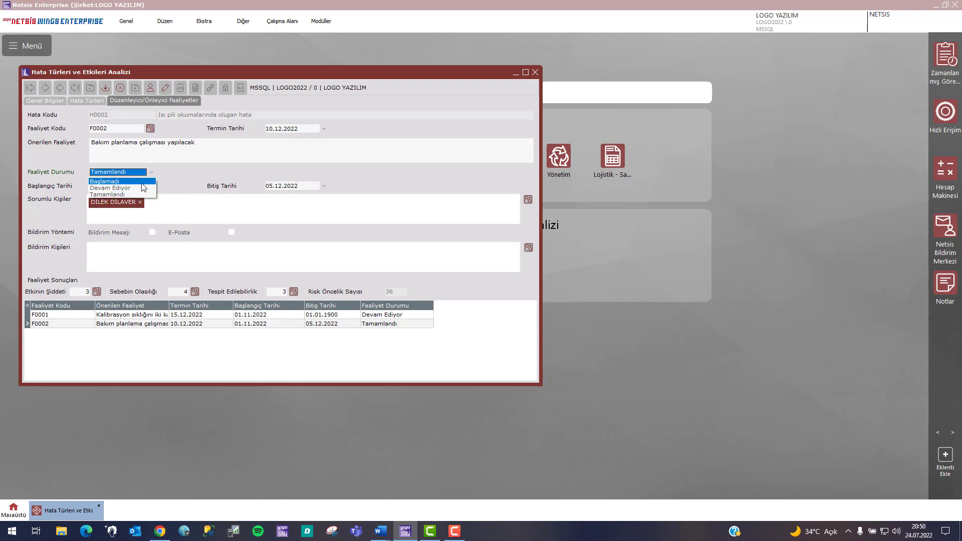
click(141, 188)
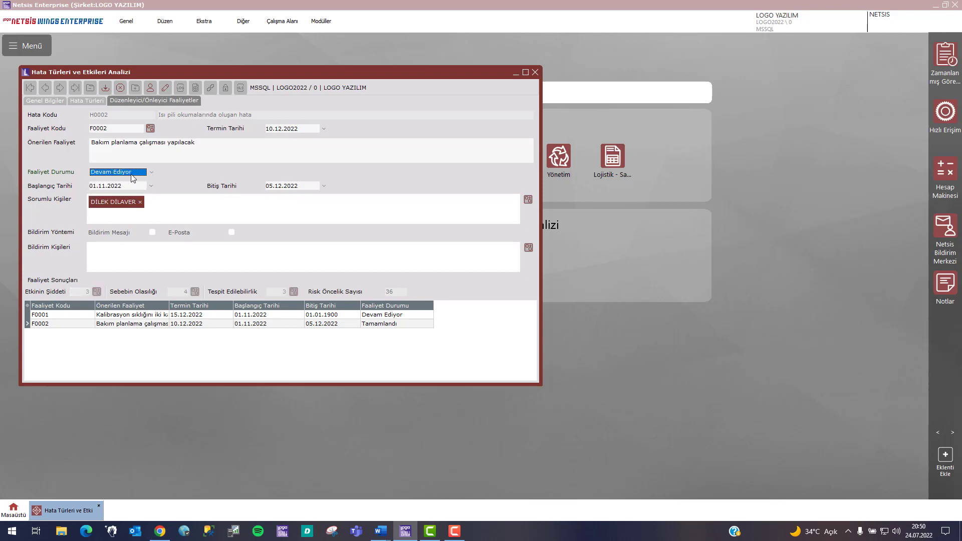
click(151, 173)
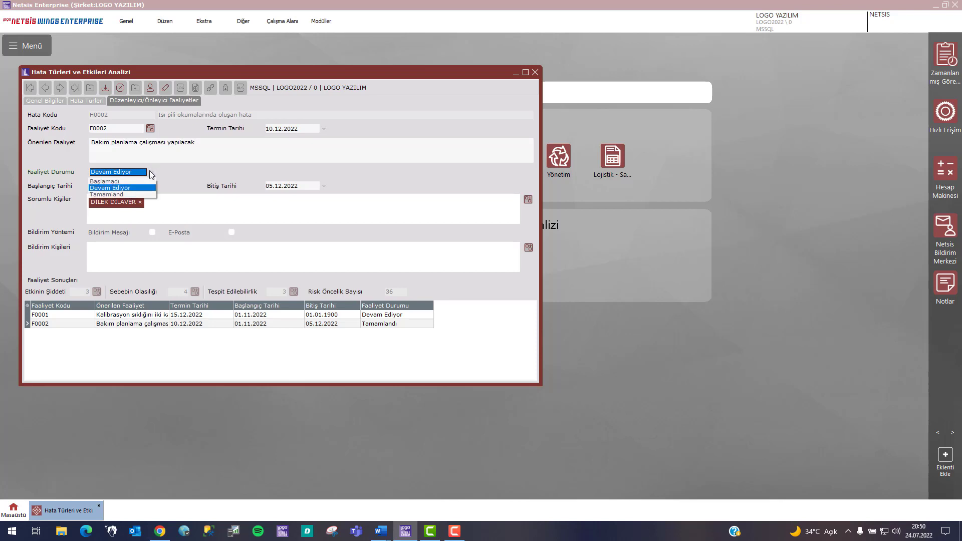
click(130, 194)
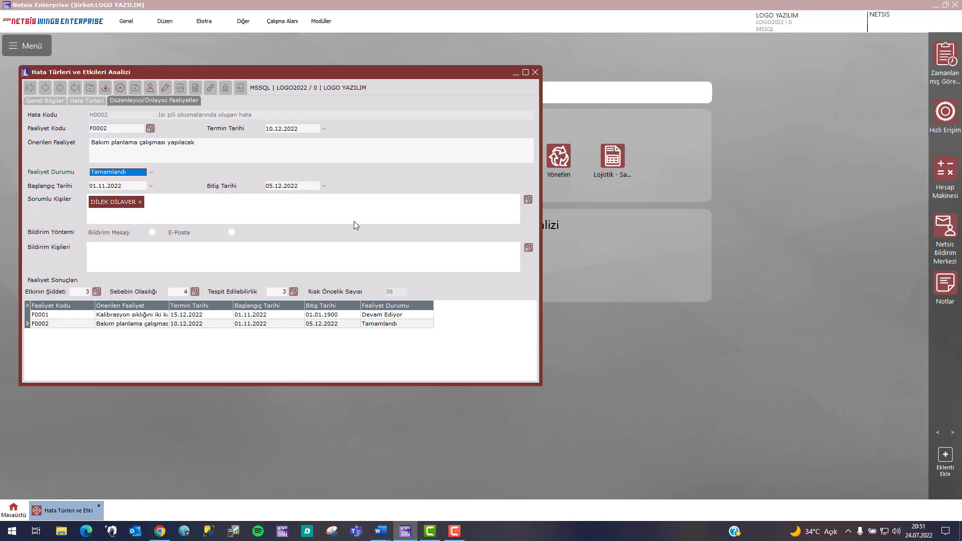
Look through the user guide for Sorumlu Kişiler without picking anyone, and place the cursor in Bildirim Kişileri.
click(529, 200)
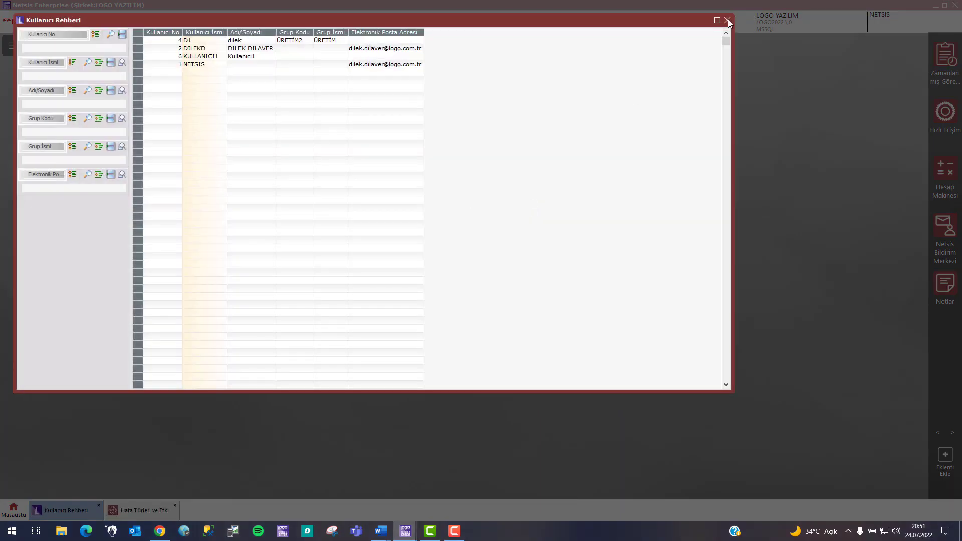
click(727, 21)
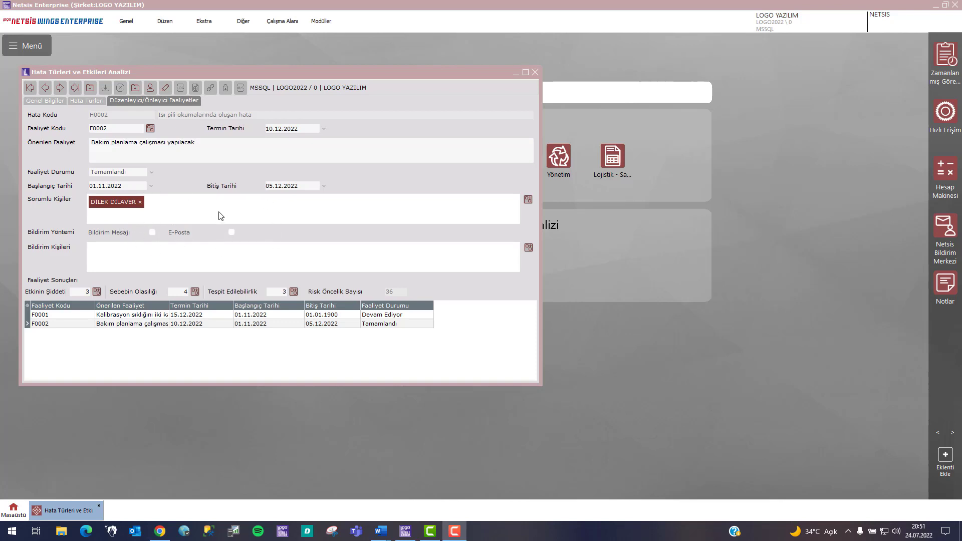
click(112, 260)
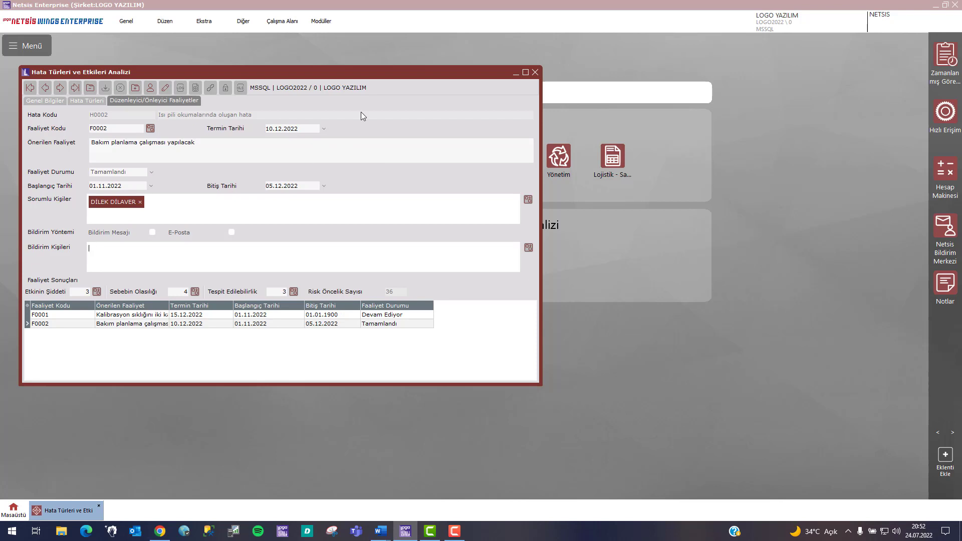
Minimize the analysis window and open Hata Türleri ve Etkileri Raporu.
click(516, 74)
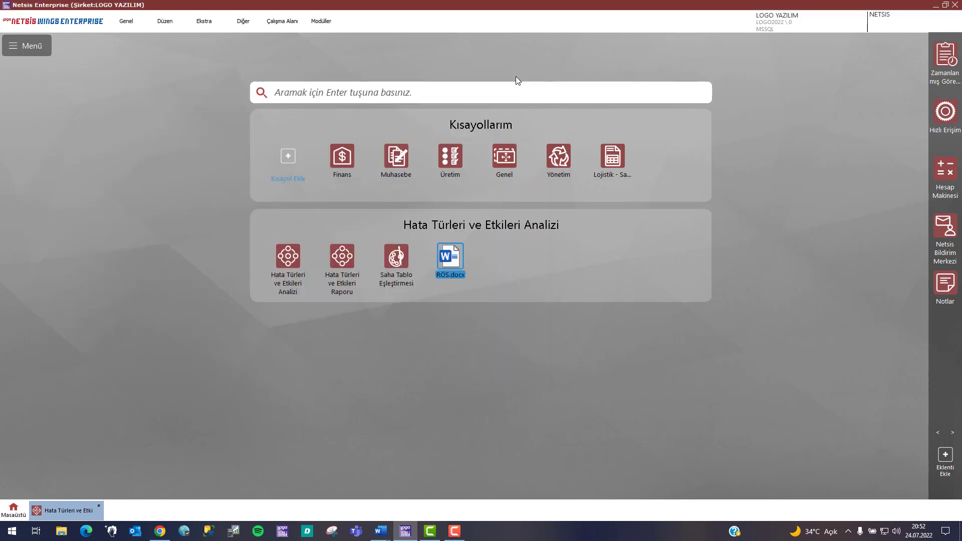
double_click(351, 278)
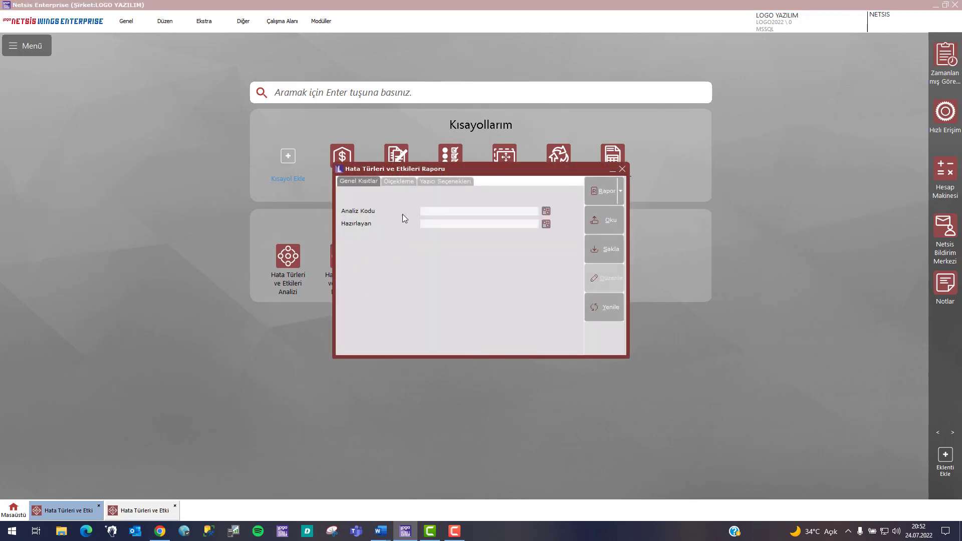
Run Hata Türleri ve Etkileri Raporu without filters and check failure H0002's first row from Sebebin Olasılığı through Faaliyet Durumu.
click(607, 193)
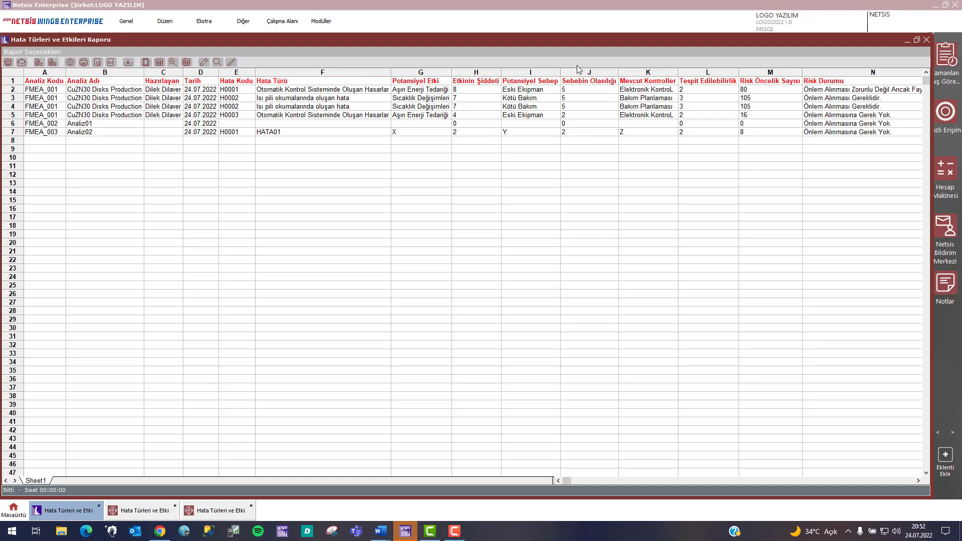
click(570, 98)
key(Right)
key(Right)
key(Right)
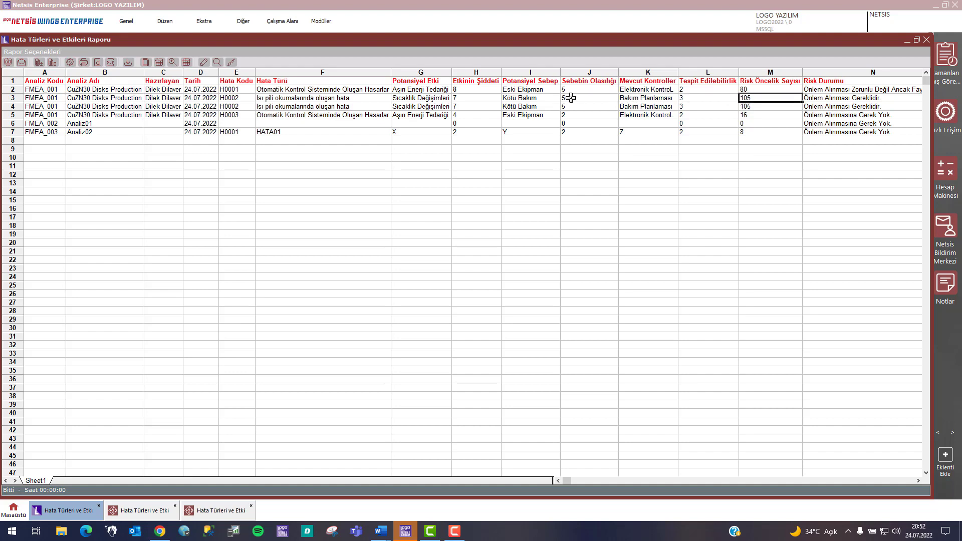
key(Right)
key(Right)
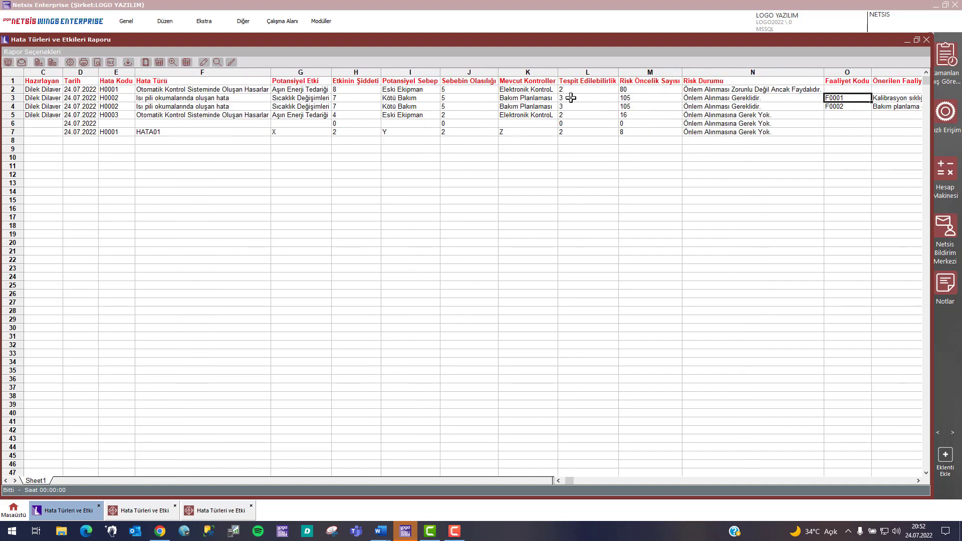
key(Right)
key(Right)
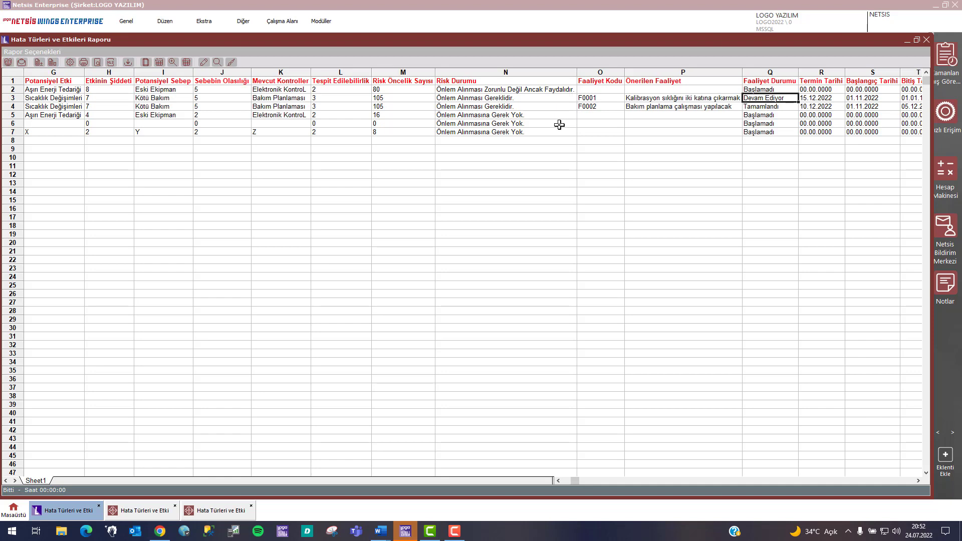
Examine activity F0001's Önerilen Faaliyet, dates, Sorumlu Kişiler and Faaliyet Sonrası rating columns in the report, and close the report windows.
click(618, 91)
click(649, 98)
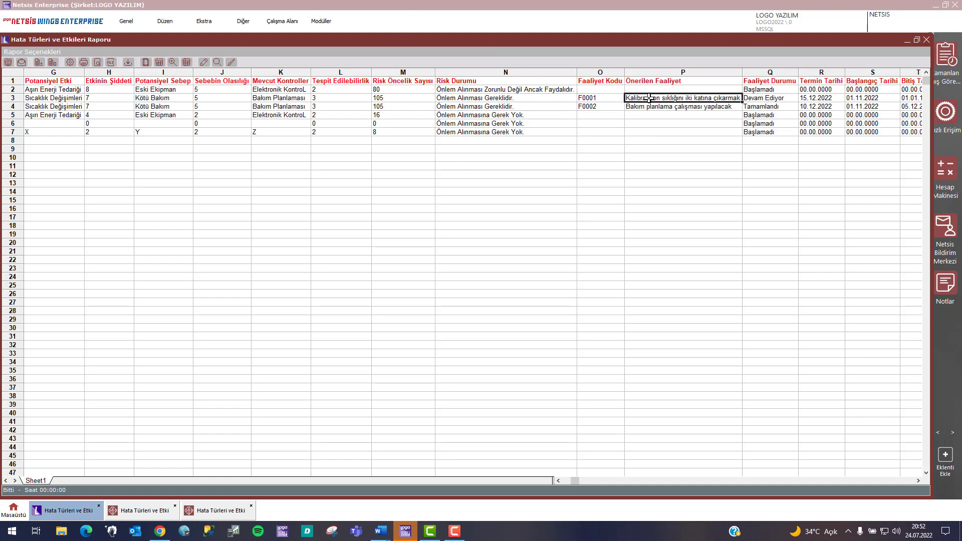
key(Right)
key(Right)
key(Right)
key(Right)
key(Right)
key(Right)
key(Right)
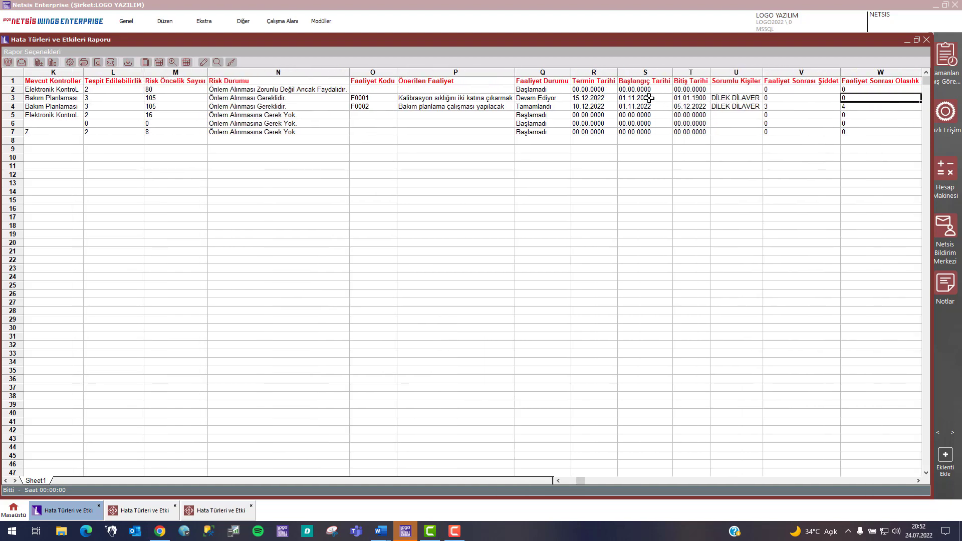
key(Right)
key(Right)
key(Right)
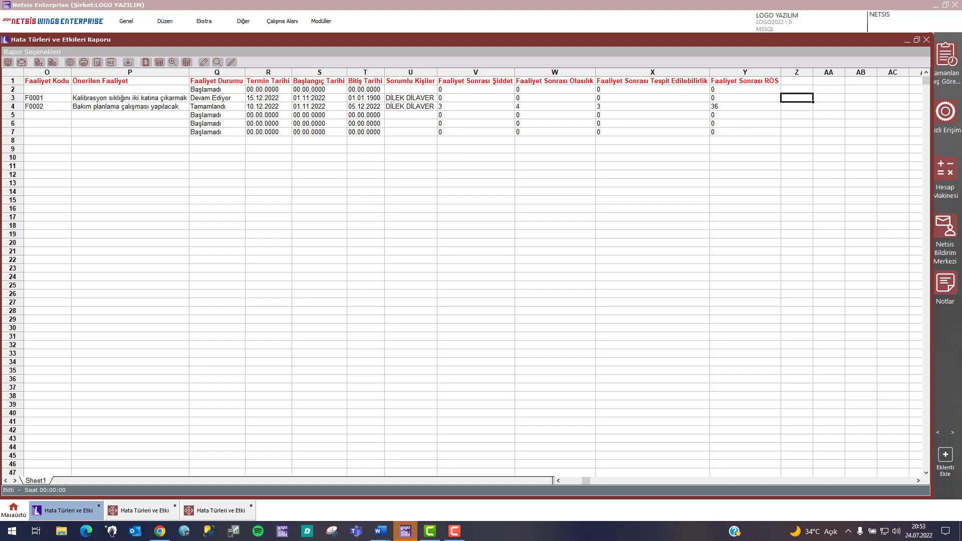
click(927, 40)
click(632, 167)
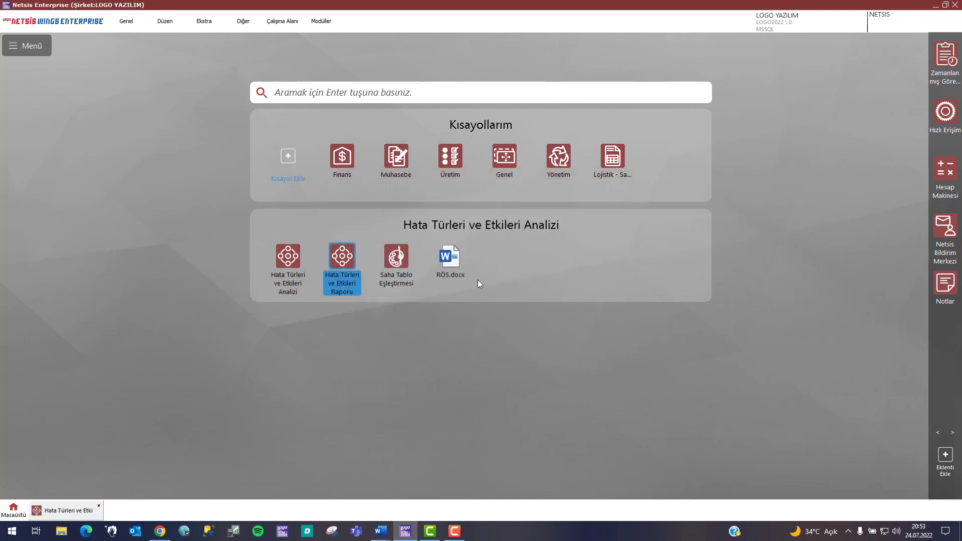
Open Saha Tablo Eşleştirmesi and show the Lojistik / Satış field mapping for Hata Türleri ve Etkileri Analizi.
double_click(396, 282)
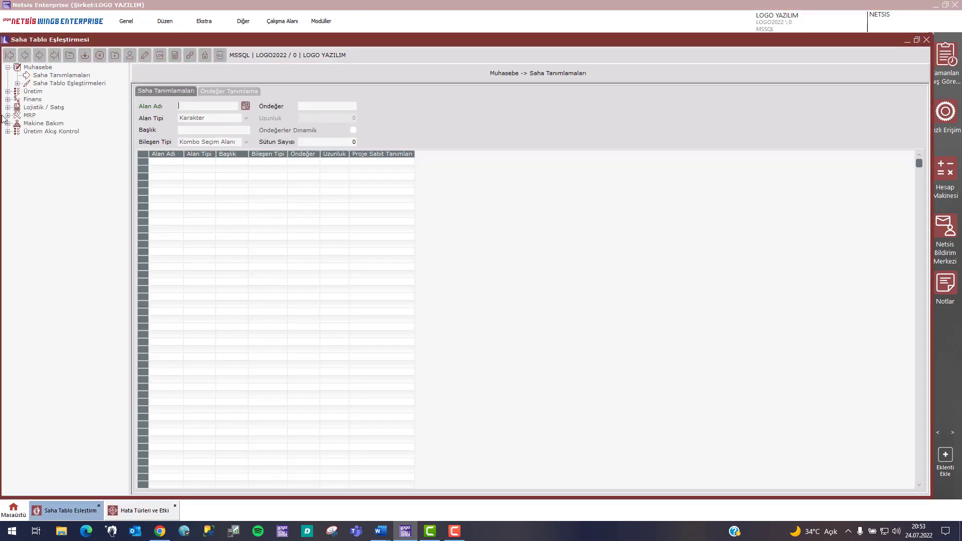
click(8, 108)
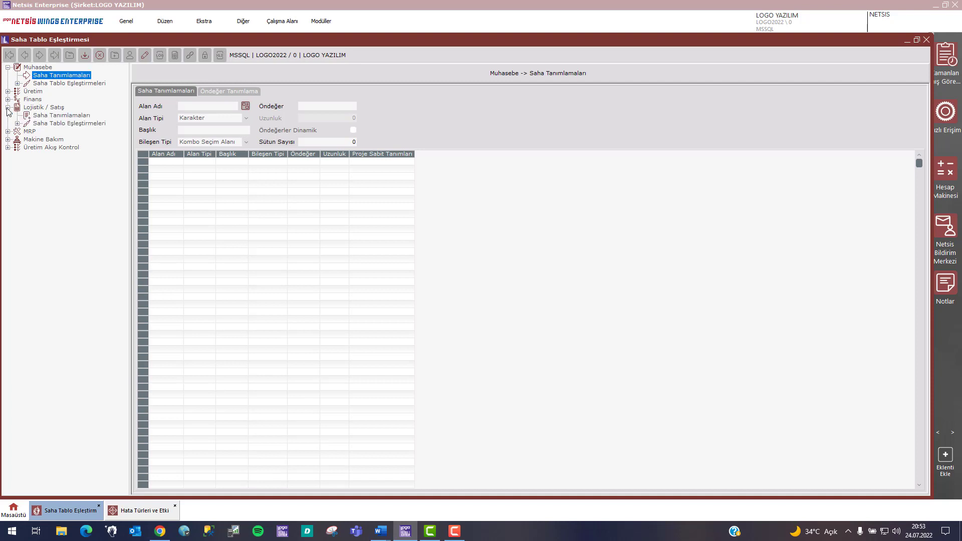
click(17, 123)
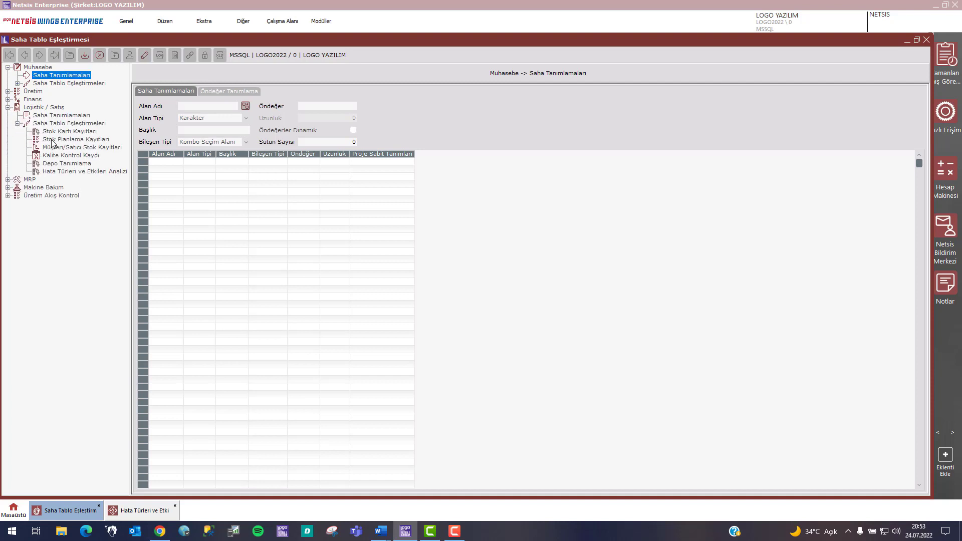
click(90, 172)
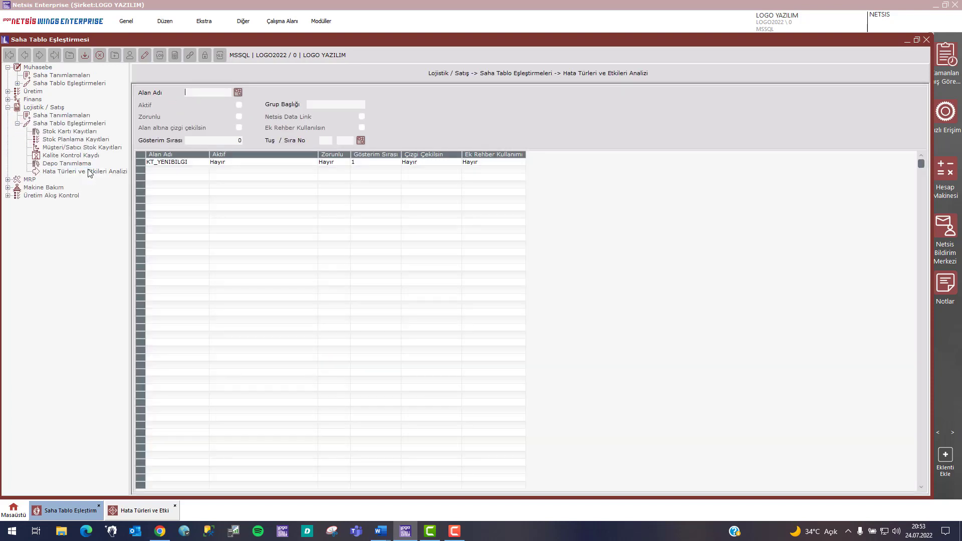
Mark the KT_YENIBILGI field as Aktif in the mapping, save it and minimize the mapping window.
click(184, 163)
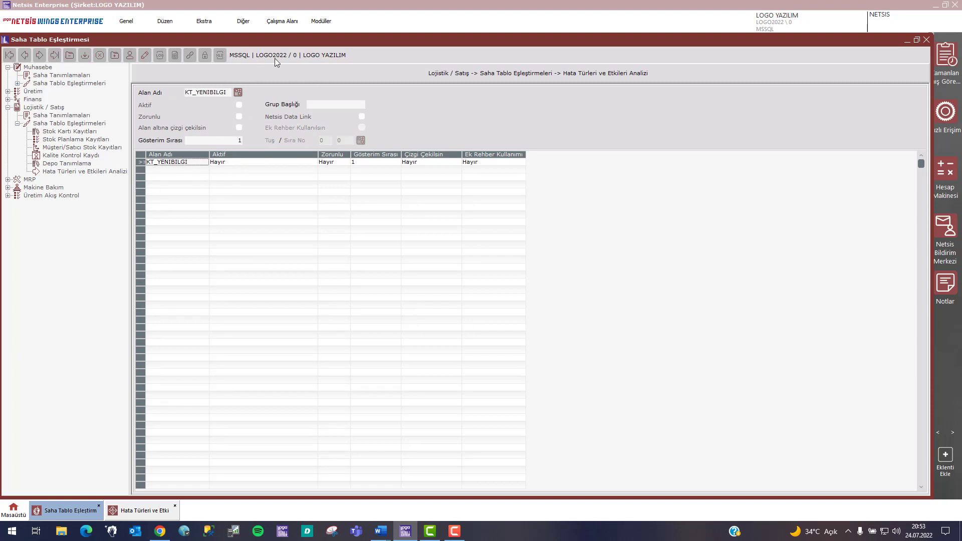
click(239, 106)
key(Tab)
key(Return)
click(907, 40)
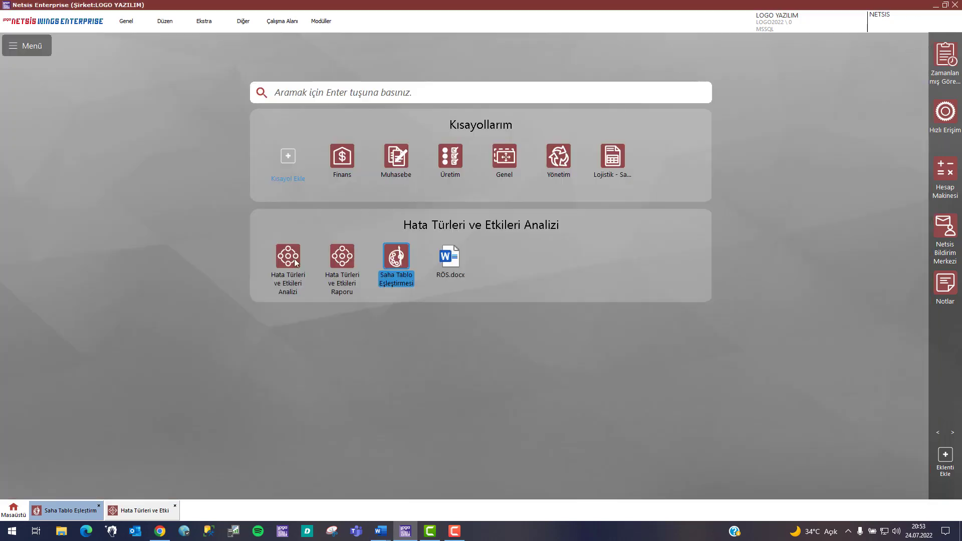
Open analysis FMEA_001 in Hata Türleri ve Etkileri Analizi, check the BILGI field in Ek Bilgiler, and close the window.
double_click(284, 276)
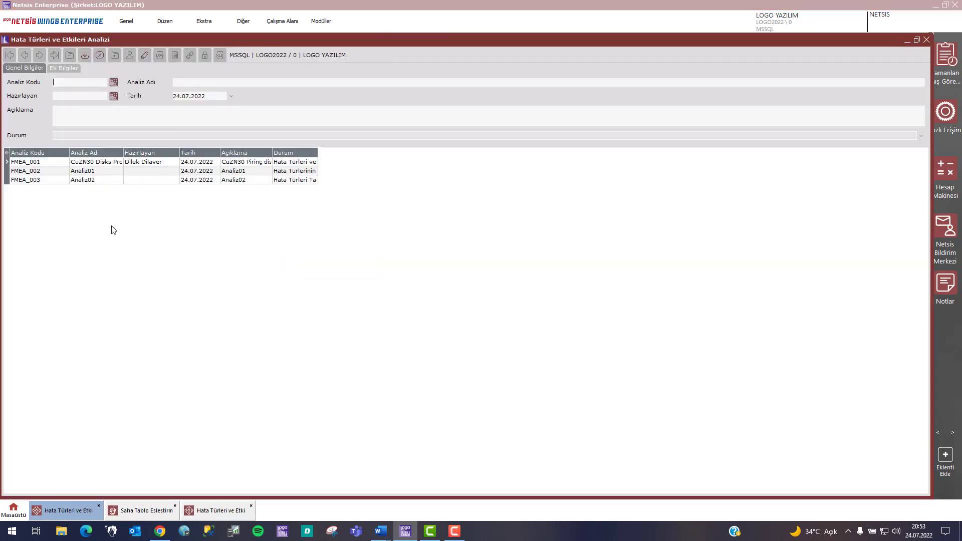
click(56, 162)
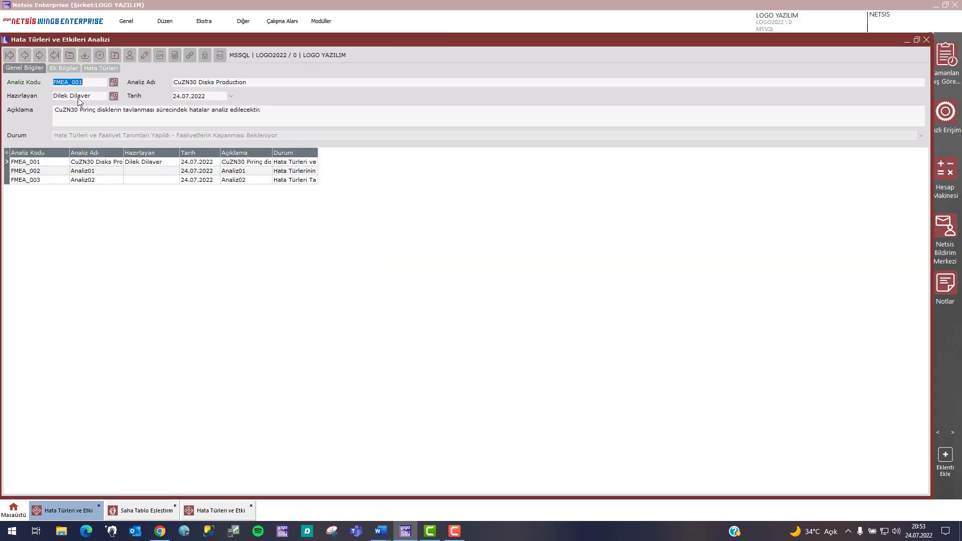
click(68, 69)
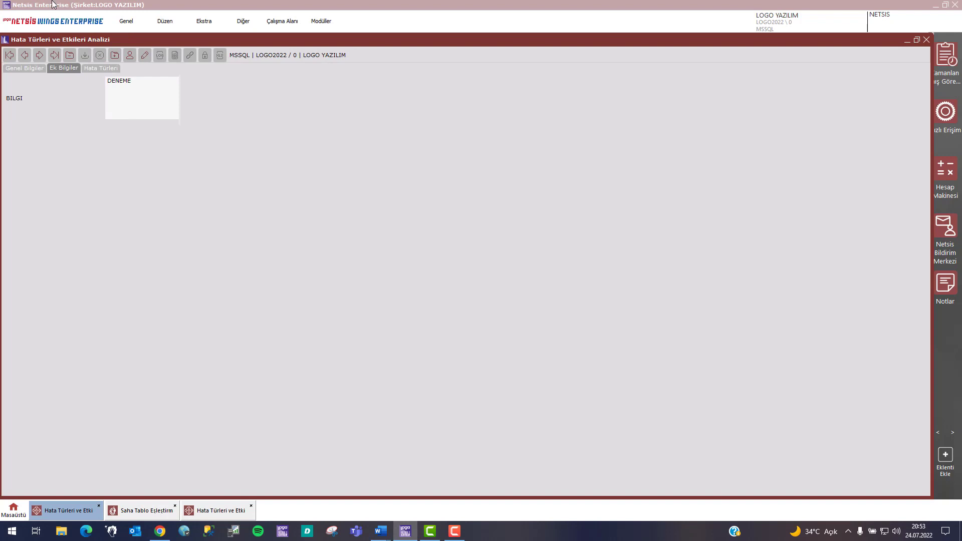
key(F10)
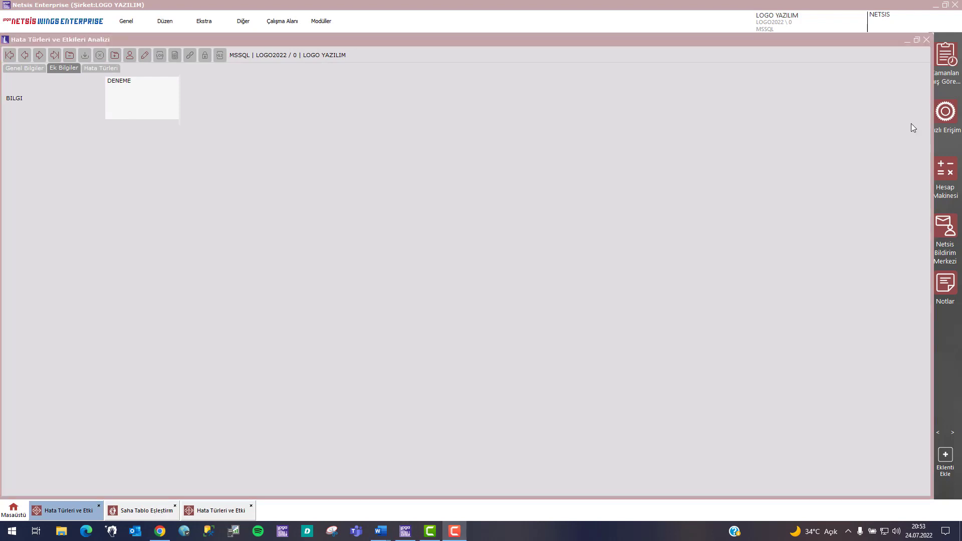
click(926, 40)
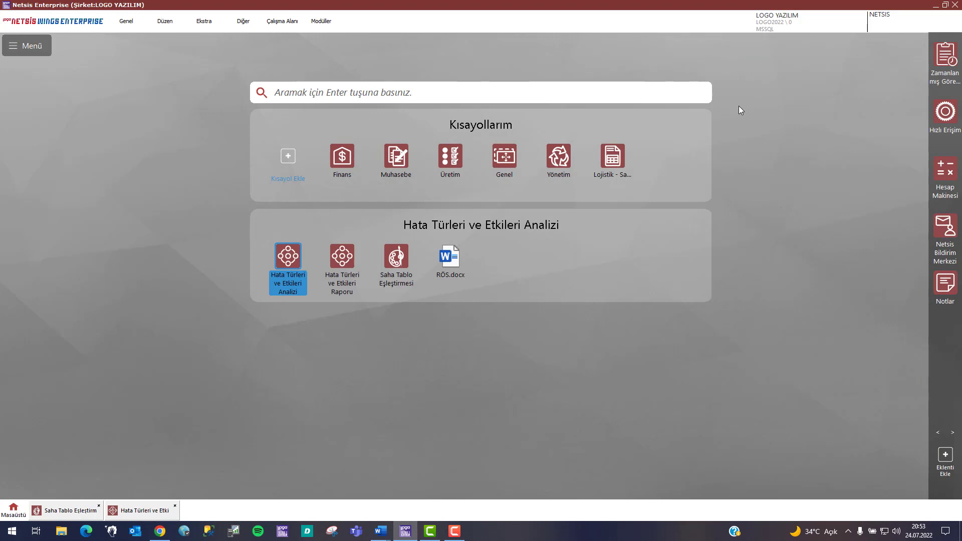